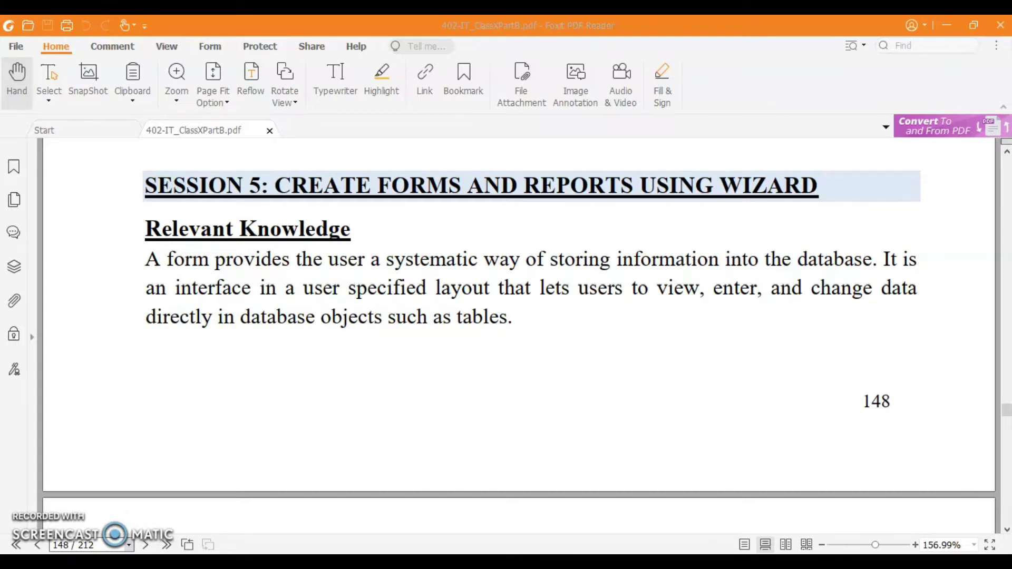
- Scroll the PDF guide down to page 149, 'Creating Form Using Wizard'
scroll(263, 442, down, 8)
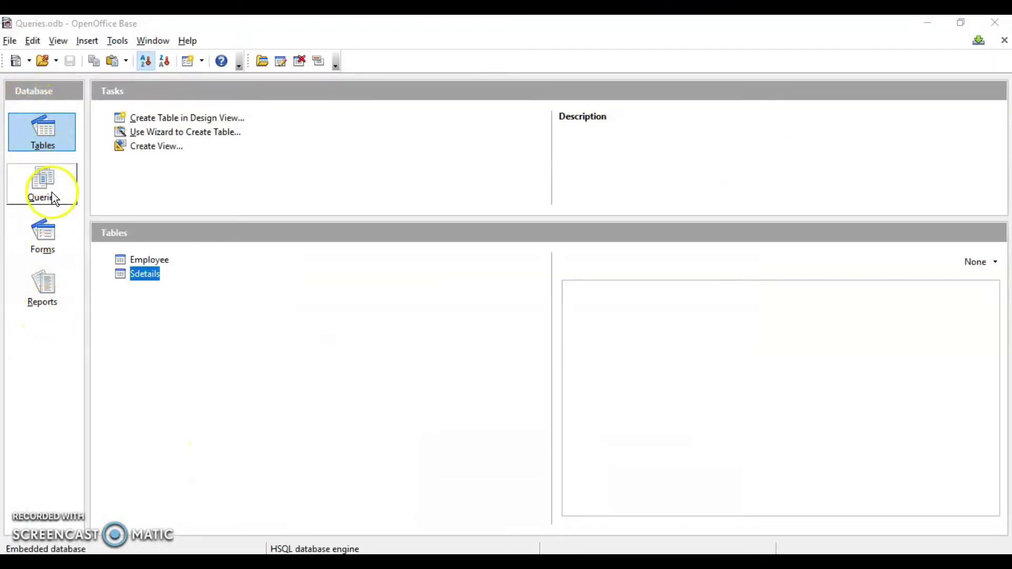
- Launch 'Use Wizard to Create Form...' from the database's Forms section
click(48, 242)
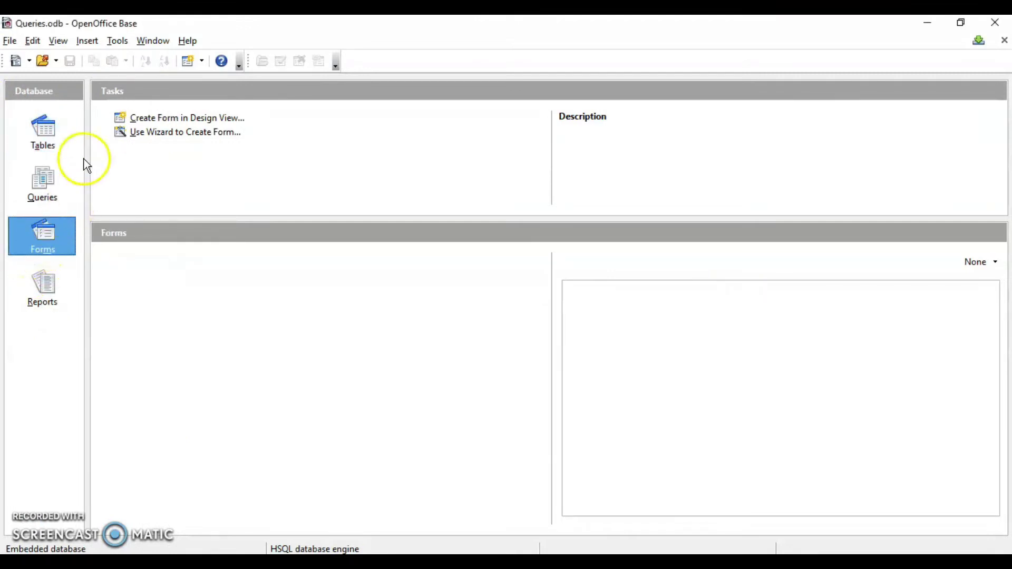
click(188, 135)
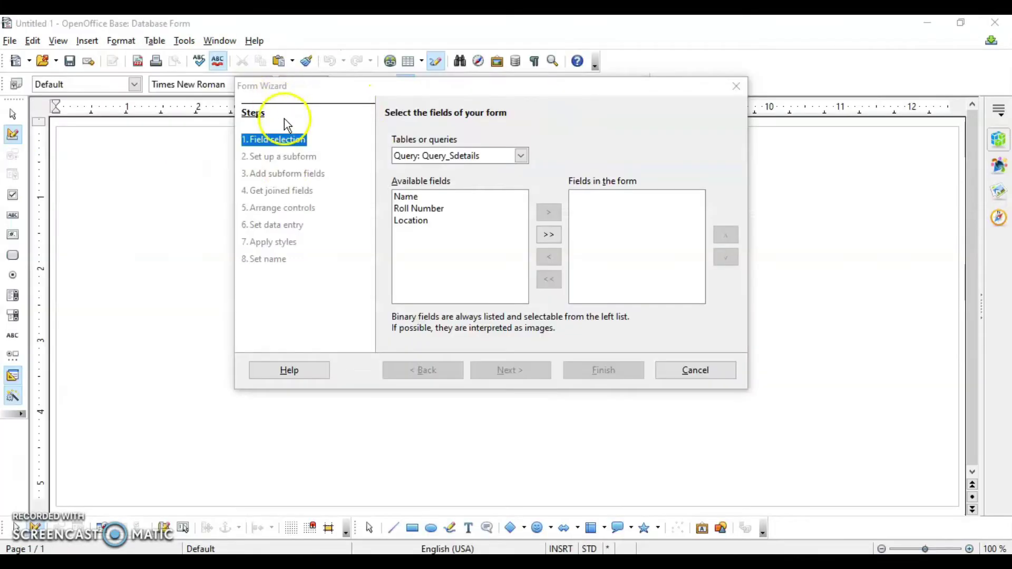
- Select 'Table: Sdetails', add all eight of its fields, and advance to the subform step
click(523, 157)
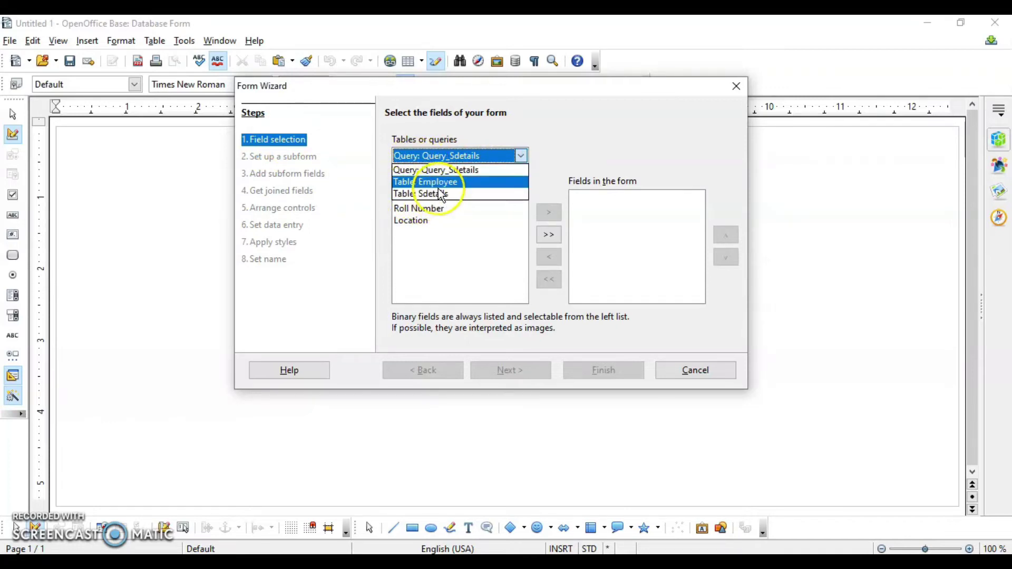
click(438, 195)
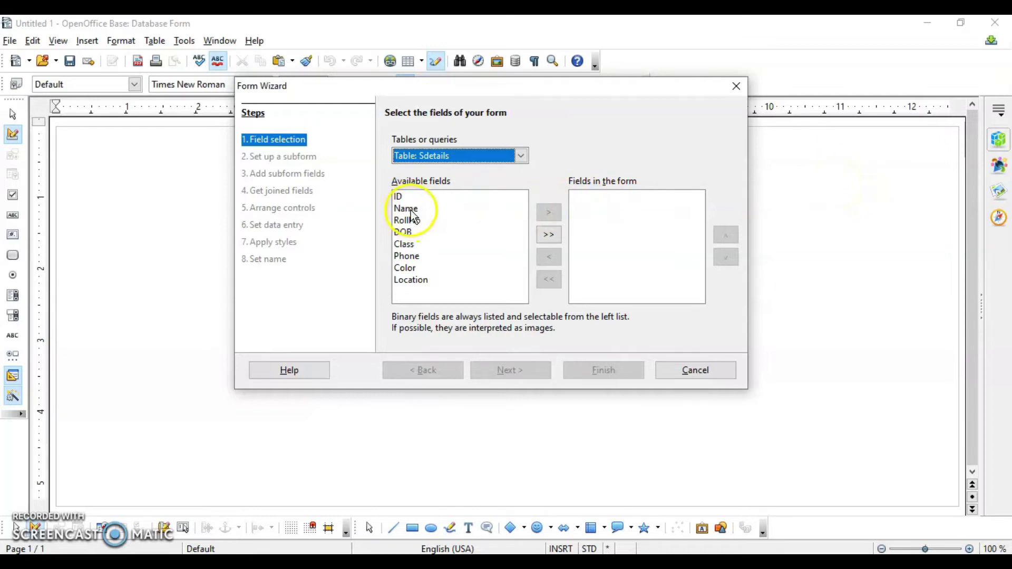
click(549, 236)
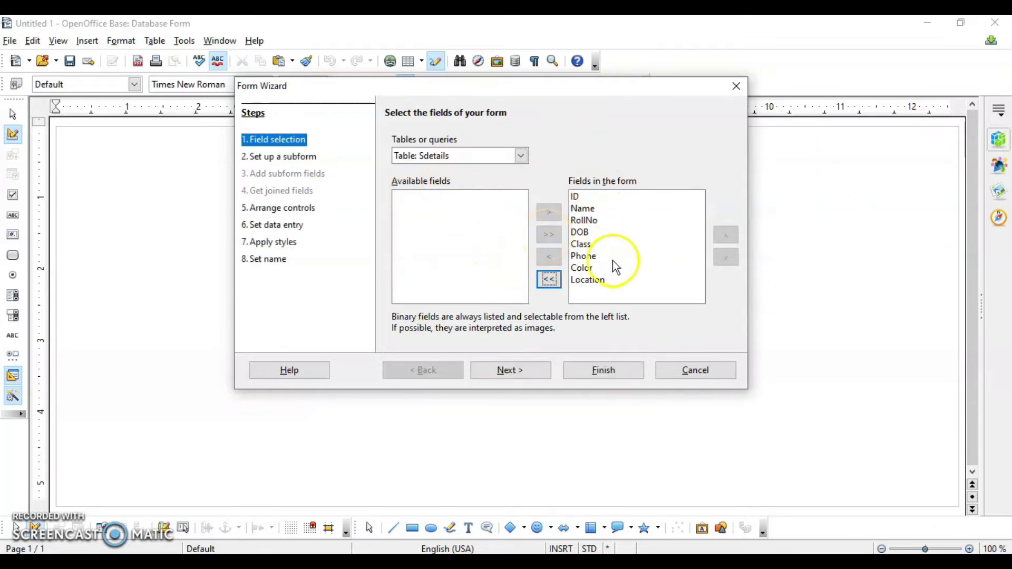
click(514, 376)
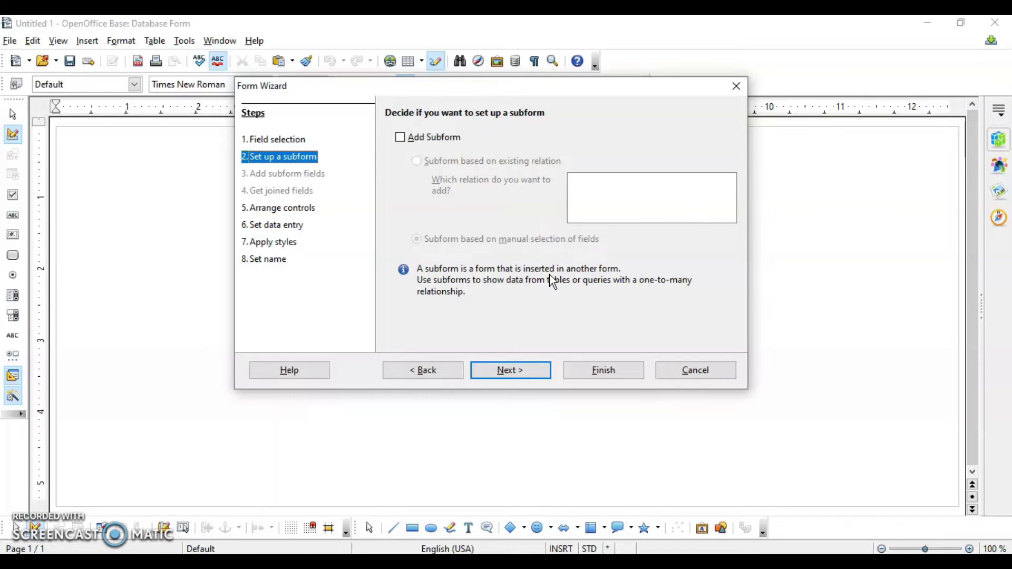
- Skip the subform, compare layouts, and choose the 'Columnar - Labels Left' arrangement
click(518, 375)
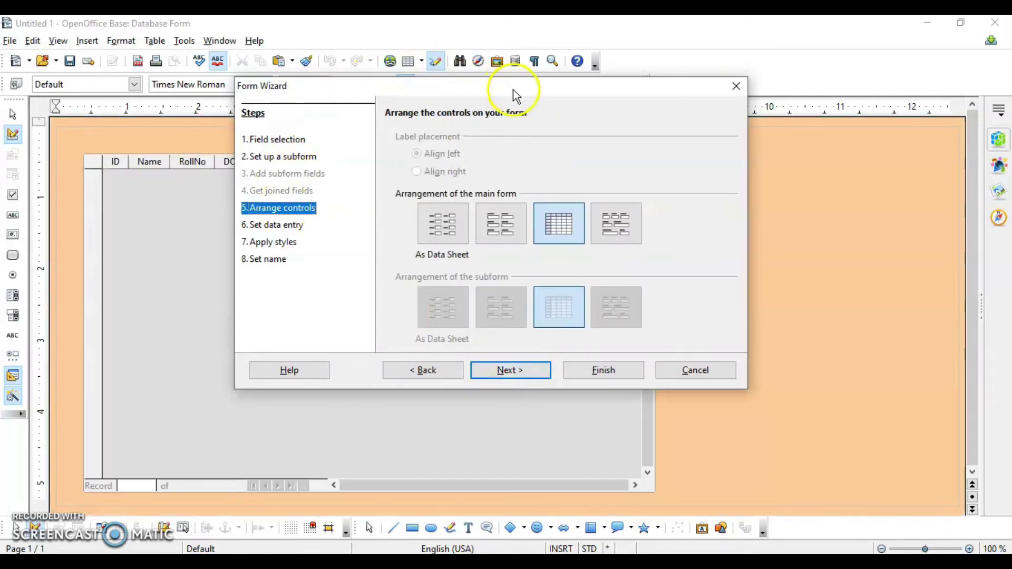
drag(517, 94, 713, 113)
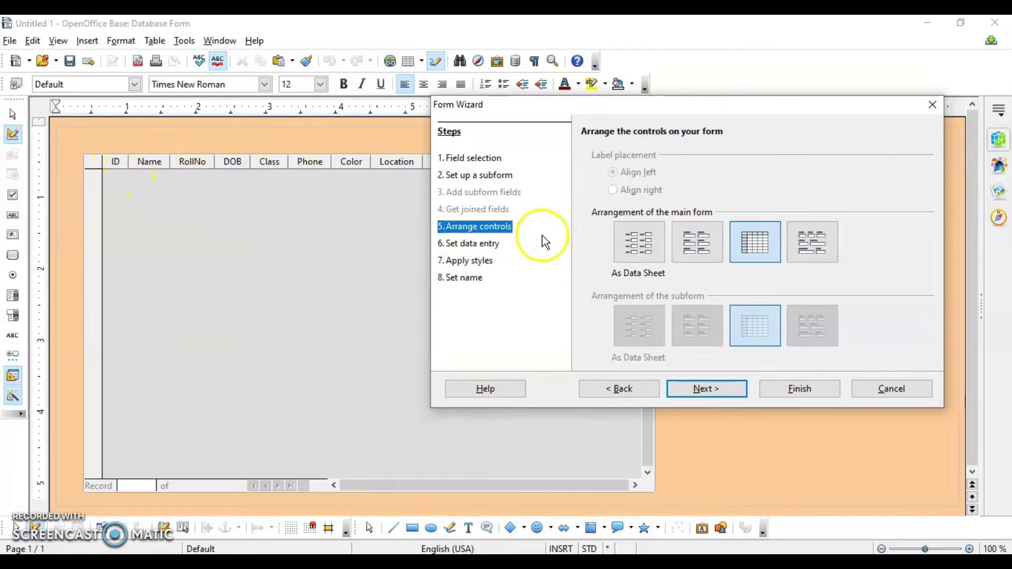
click(749, 249)
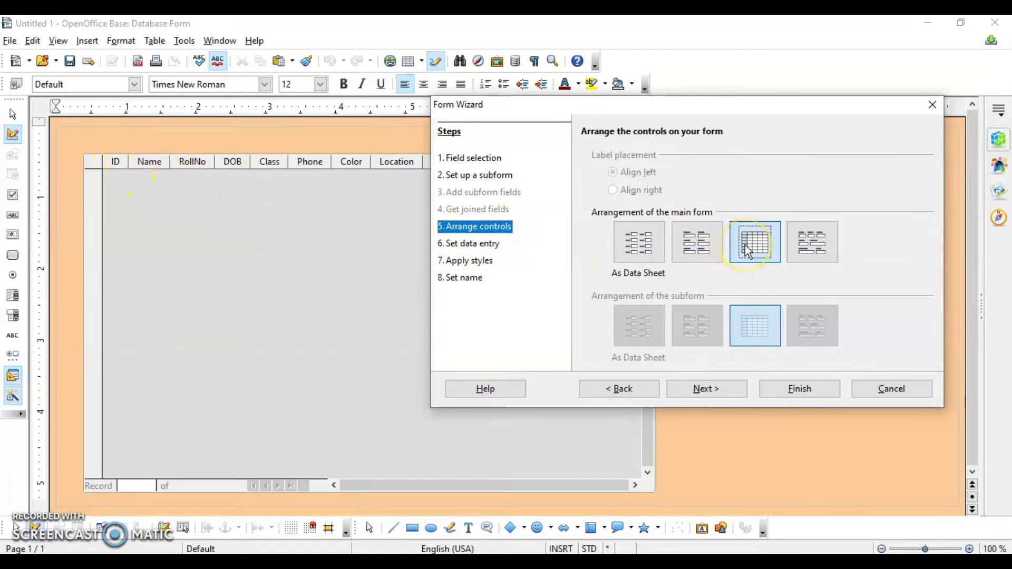
click(698, 243)
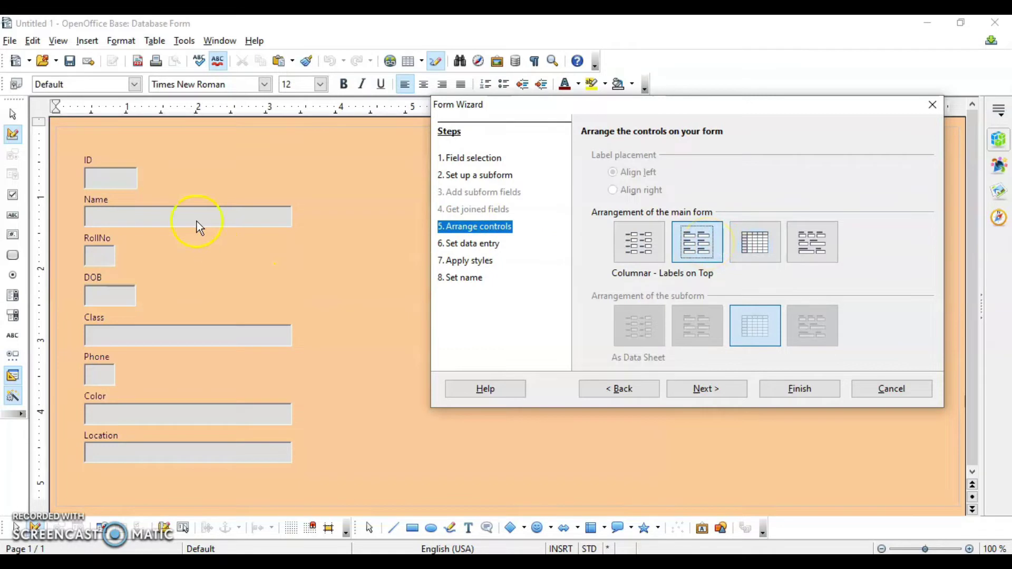
click(810, 250)
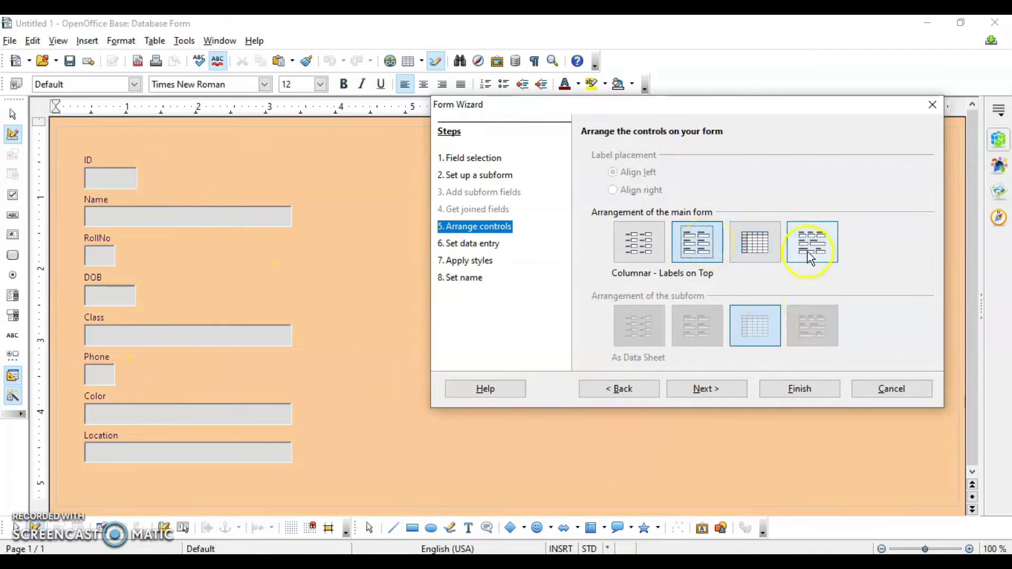
click(649, 251)
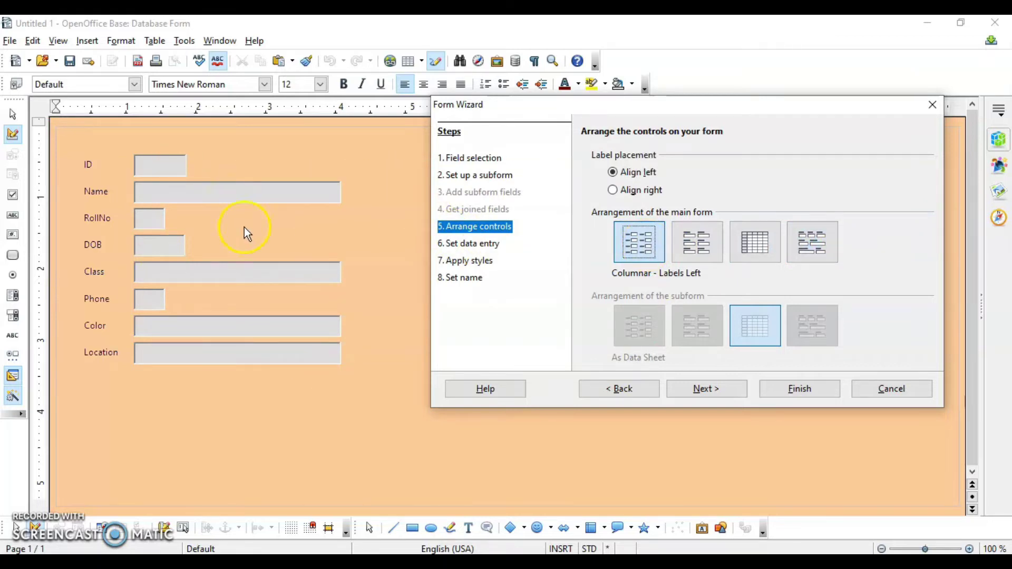
click(698, 390)
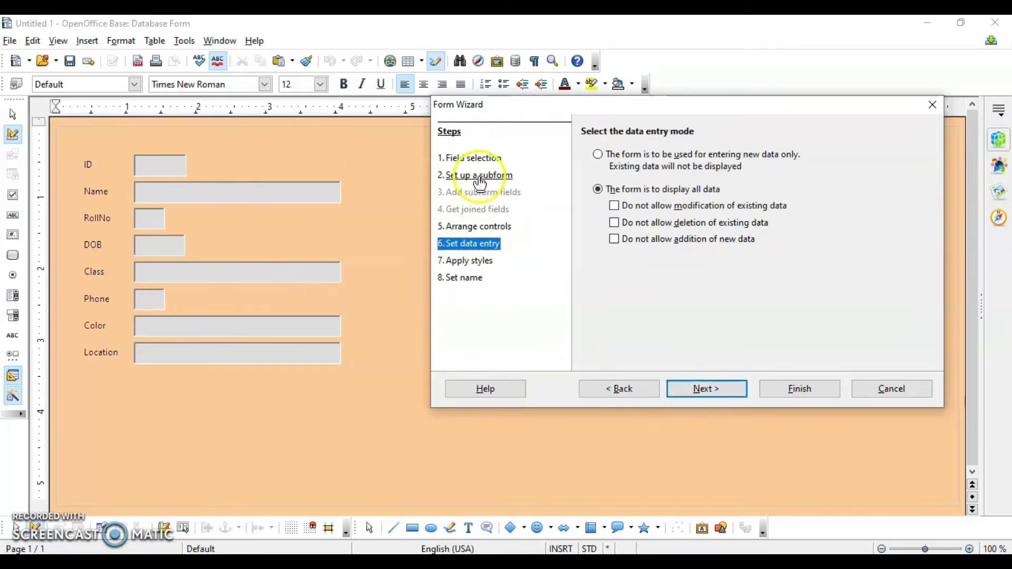
- Set the data entry mode to 'The form is to display all data'
click(599, 154)
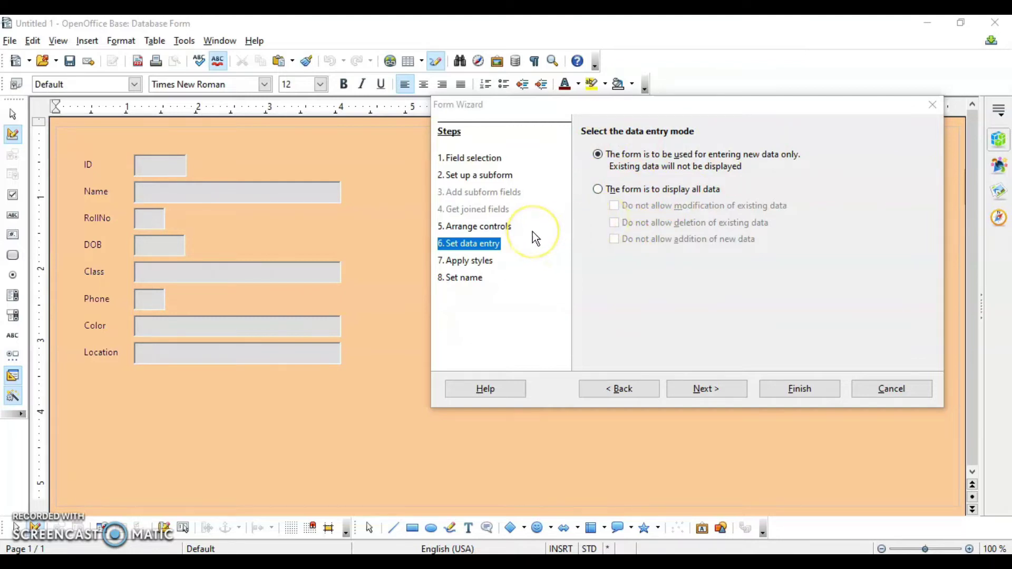
click(599, 189)
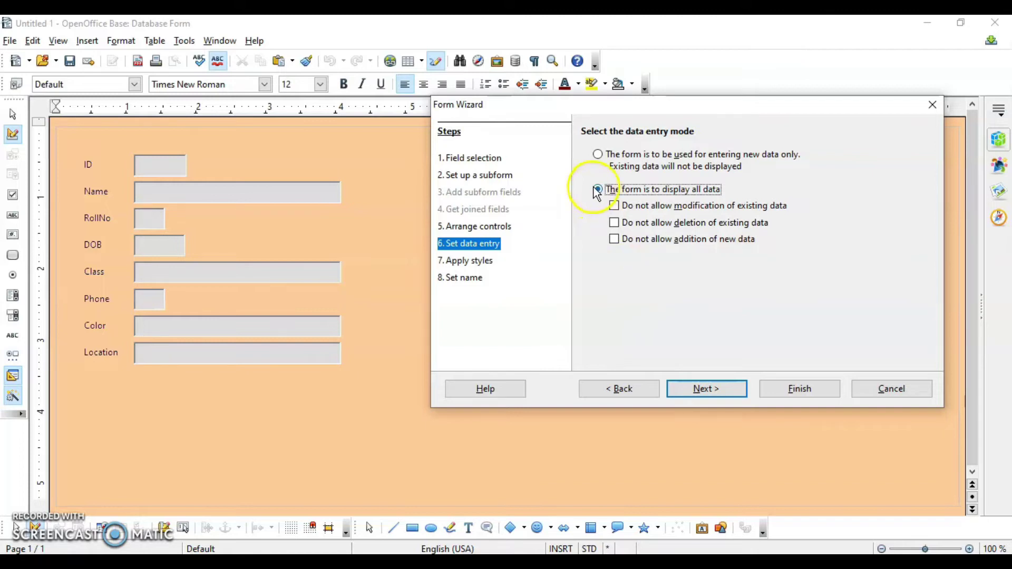
click(703, 389)
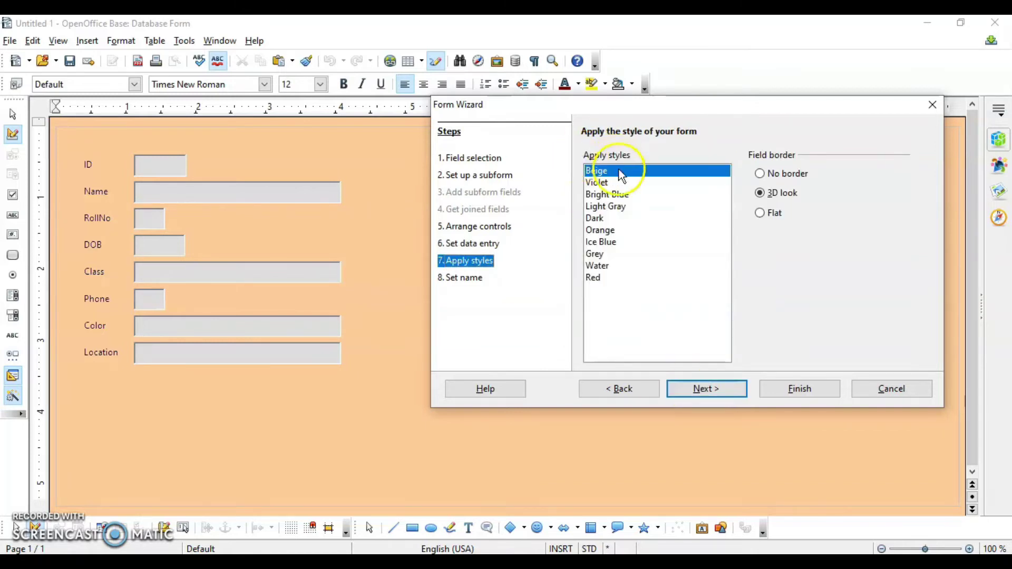
- Apply the Water style with 3D look field borders, after trying Violet and Bright Blue
click(607, 184)
click(605, 194)
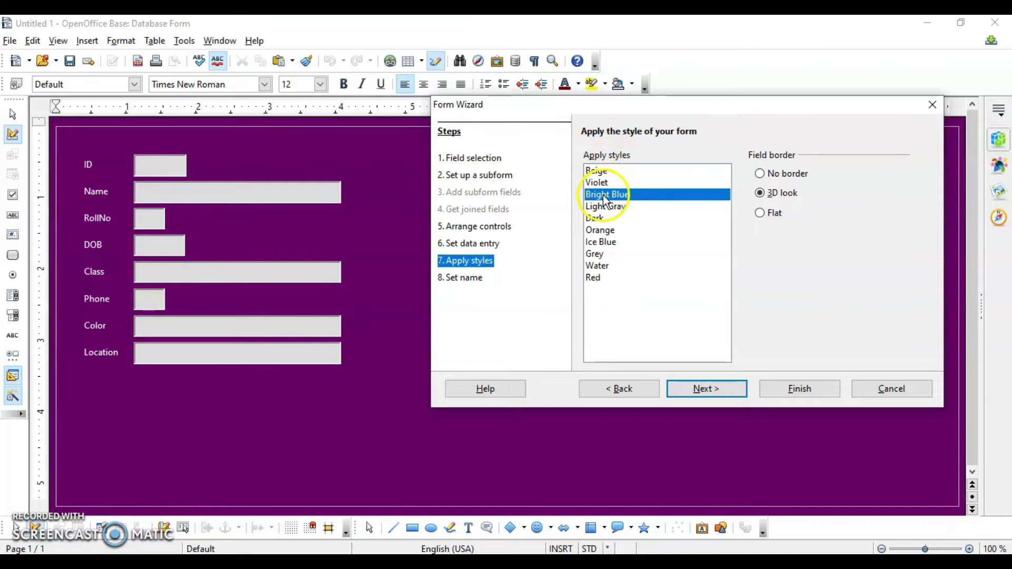
click(597, 265)
click(760, 174)
click(760, 193)
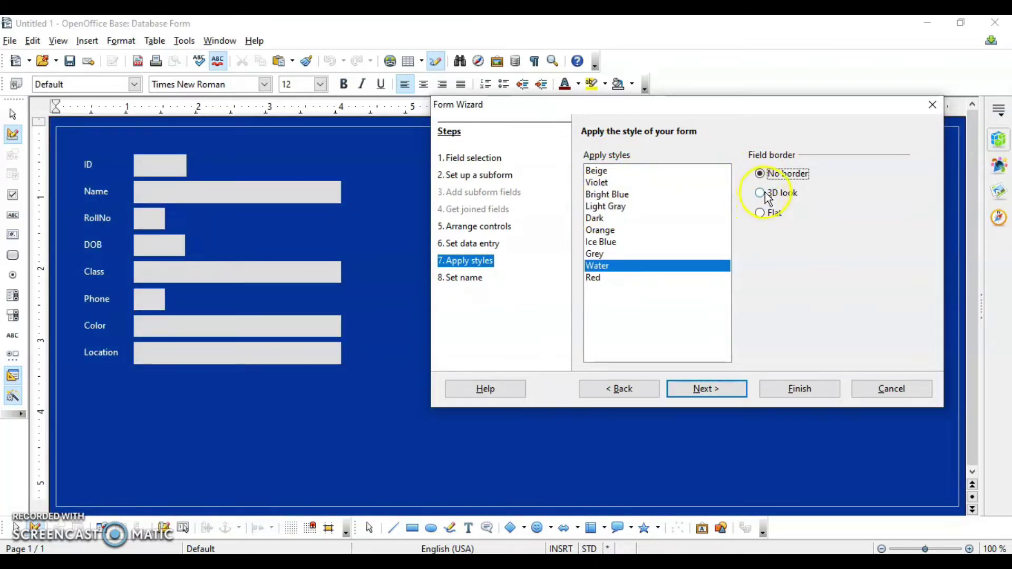
click(709, 389)
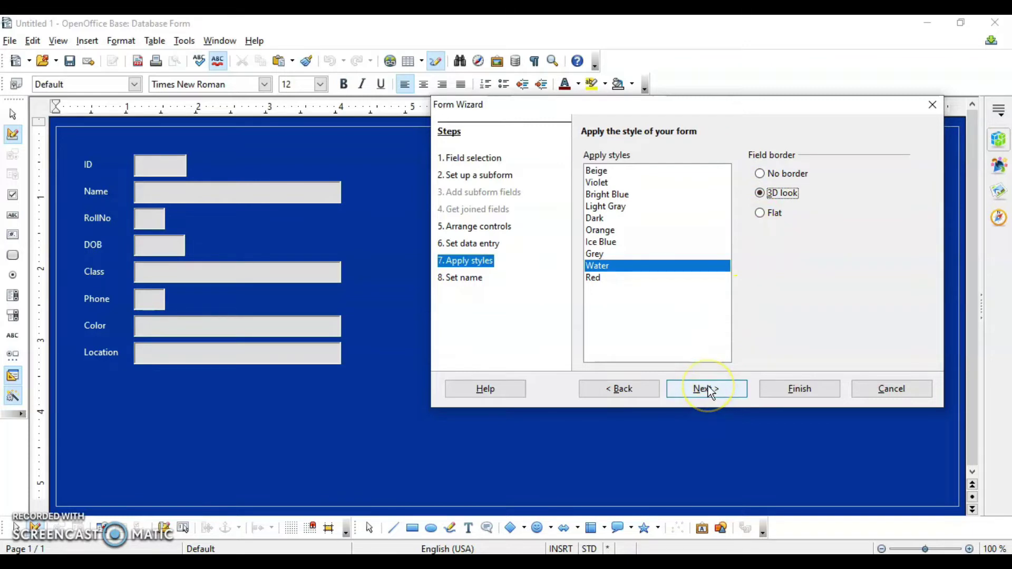
- Name the form 'Student Form' and finish the wizard to work with it
double_click(640, 177)
text(Student Form)
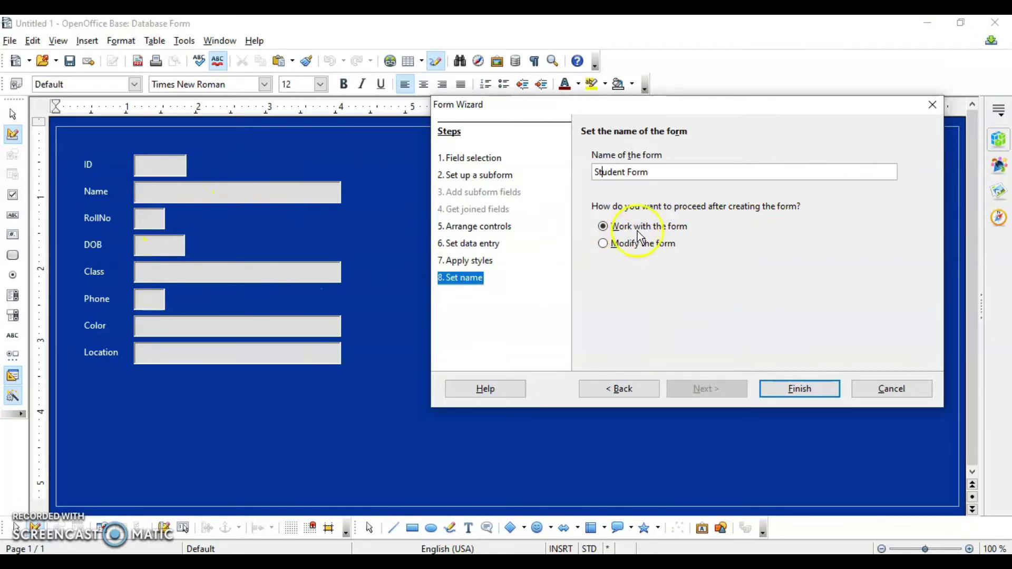
click(800, 390)
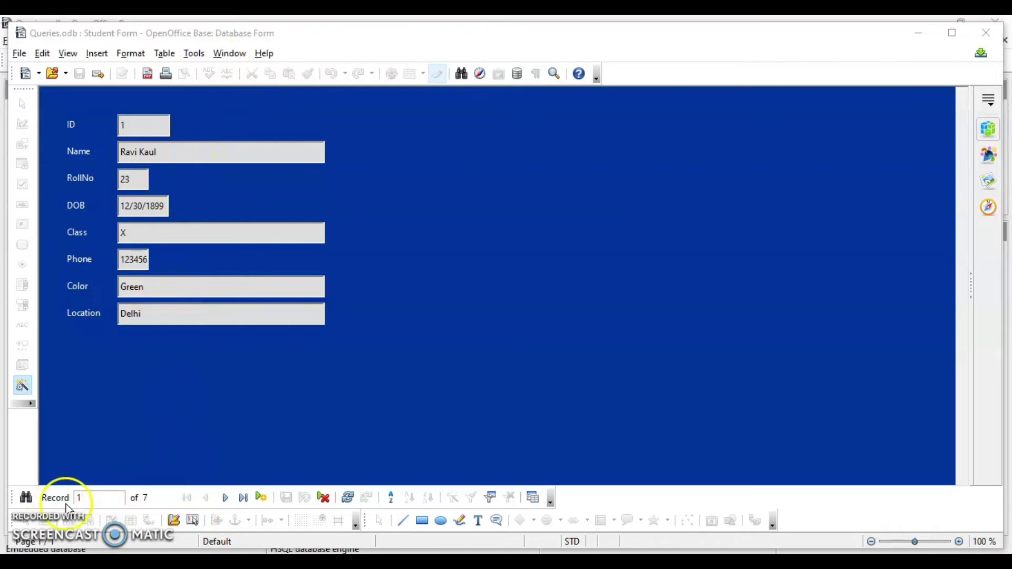
- Browse through all seven student records and return to the first
click(227, 498)
click(228, 499)
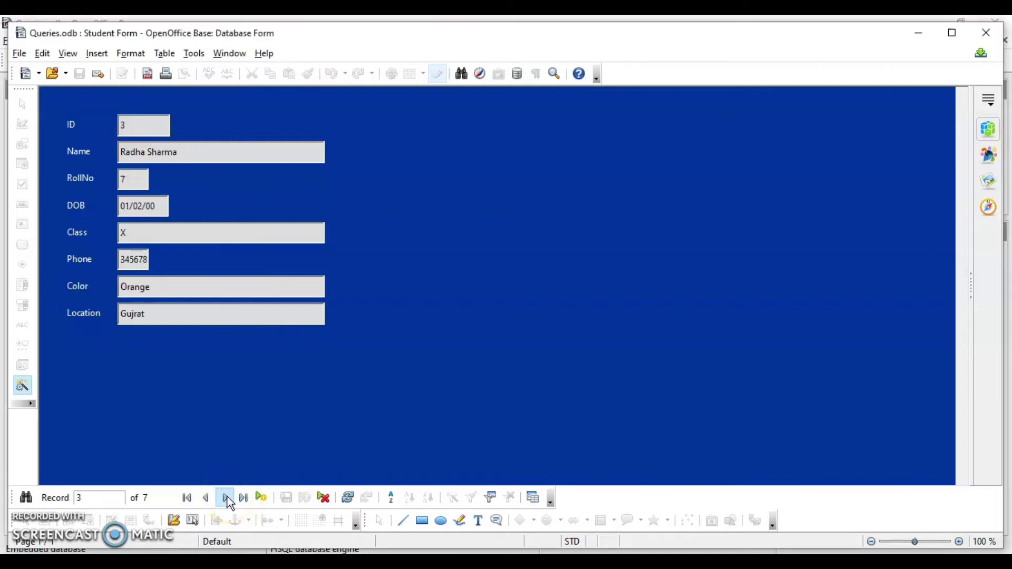
click(228, 499)
click(227, 498)
click(228, 499)
click(228, 499)
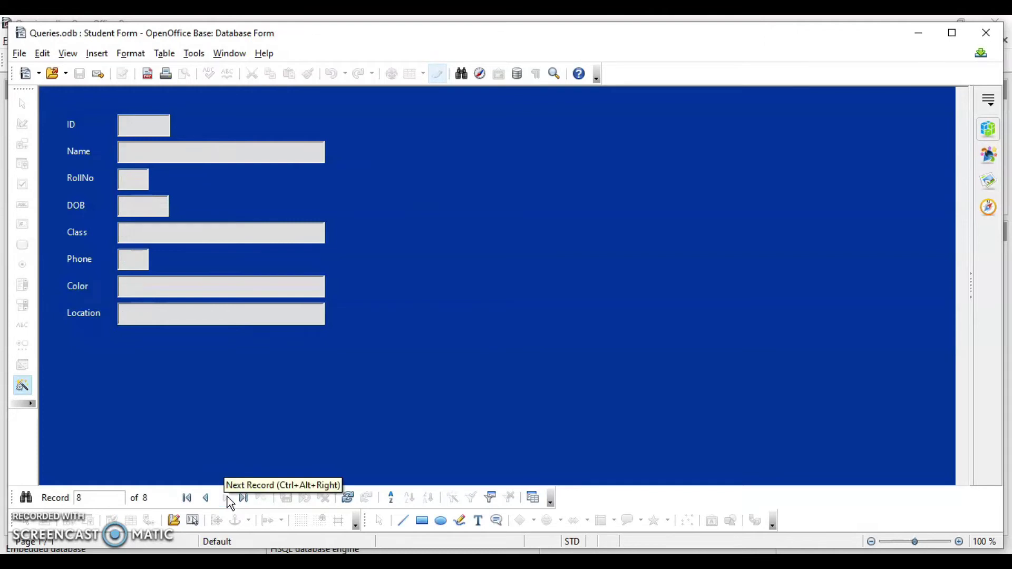
click(188, 499)
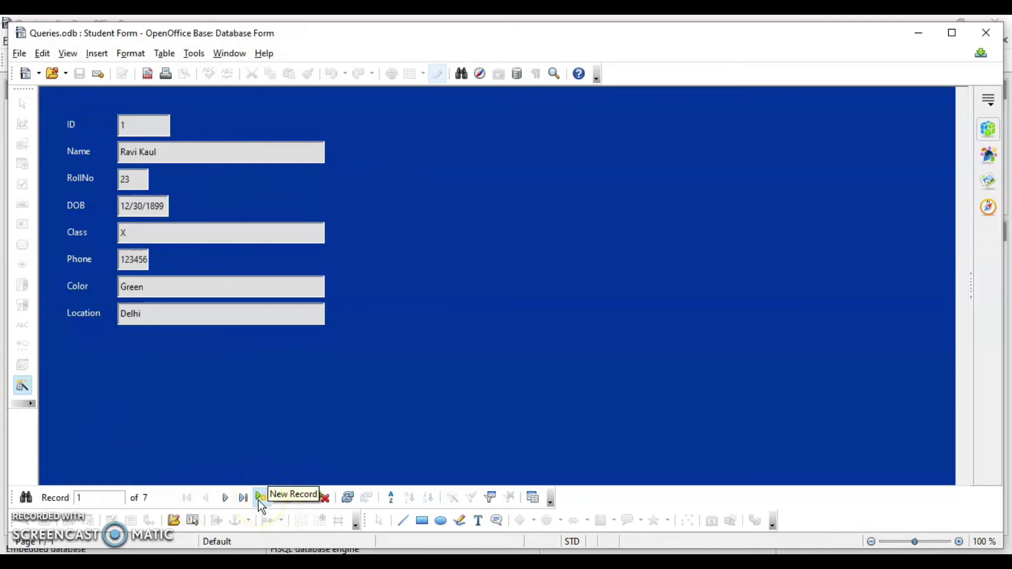
- Add a new student record with ID 8 and save it
click(260, 499)
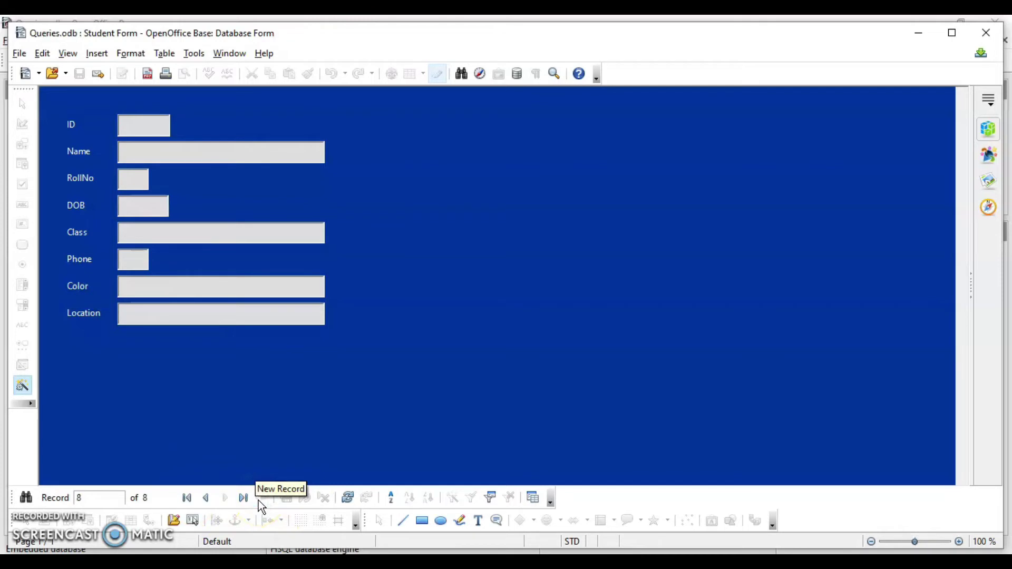
click(127, 123)
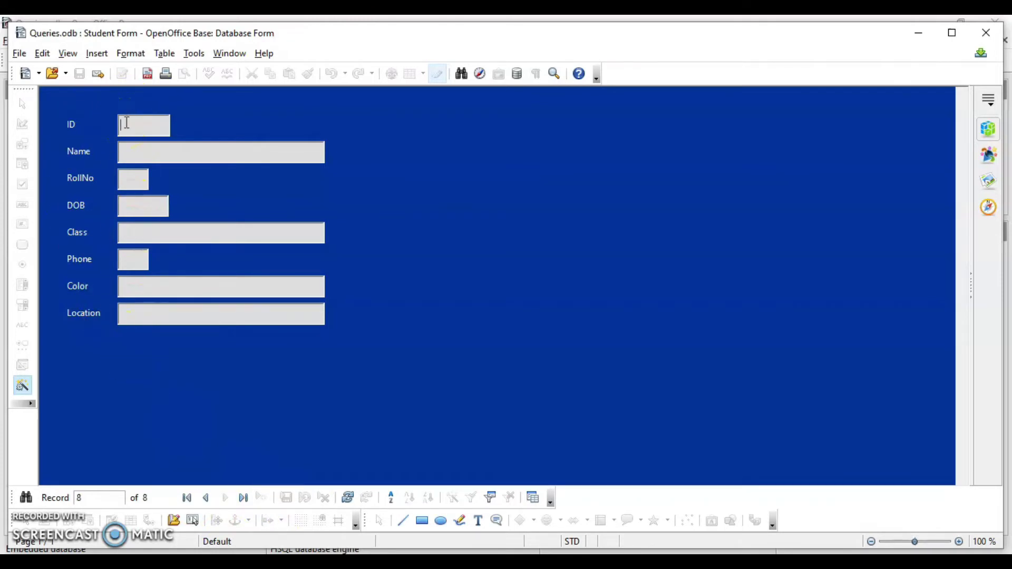
text(8)
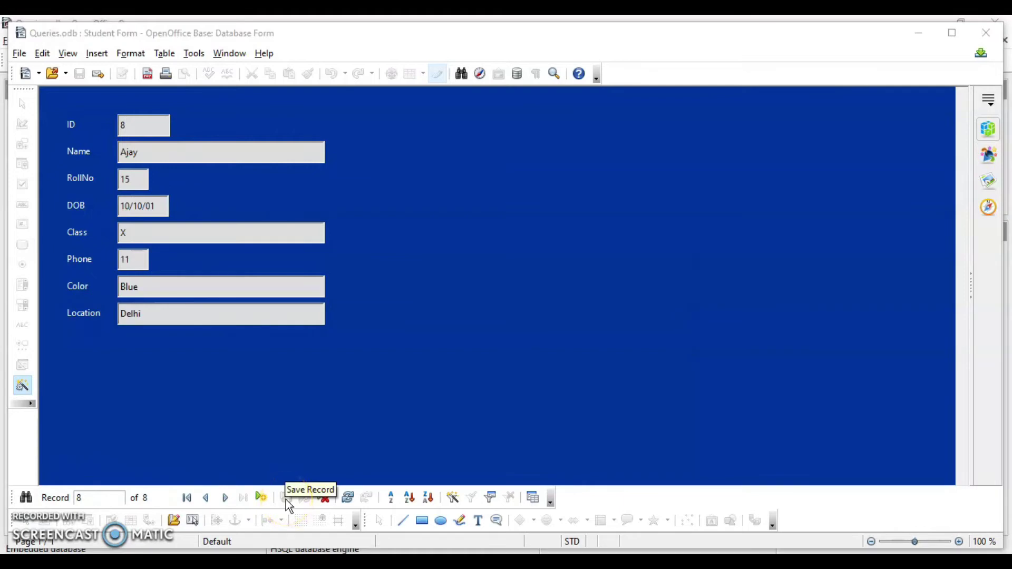
click(286, 498)
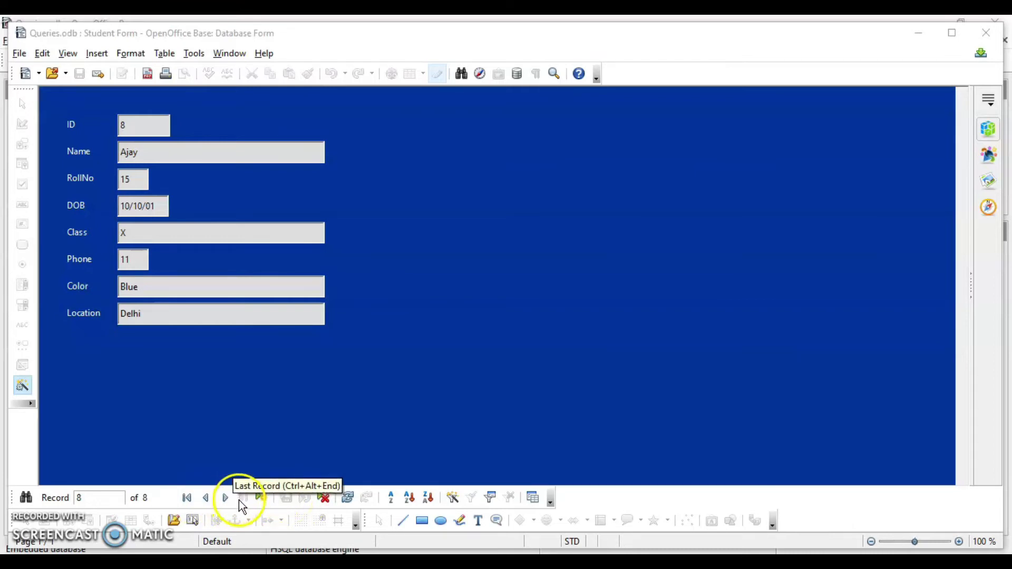
- Change the first student's Location from Delhi to Mumbai and save the record
click(190, 499)
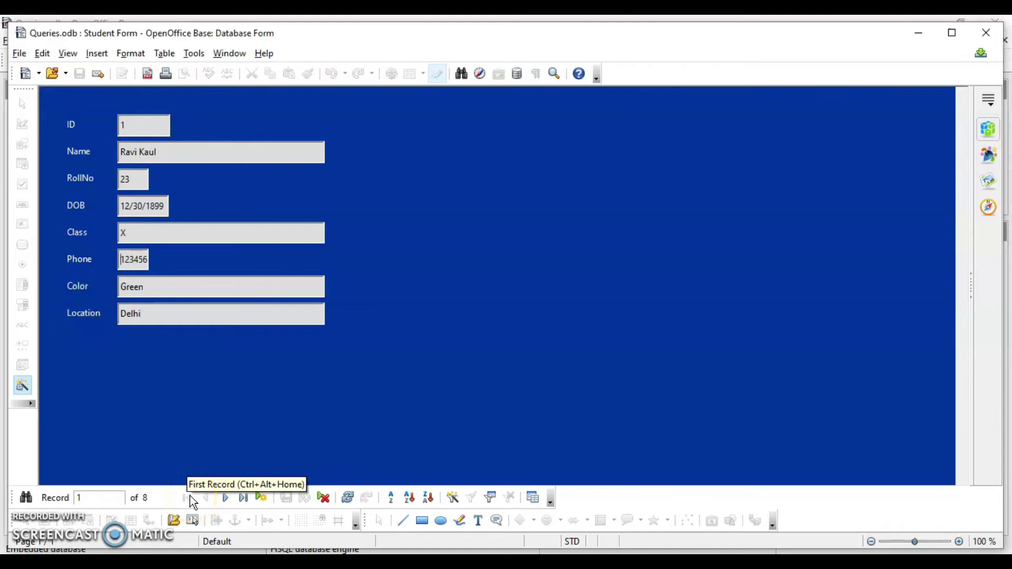
click(158, 314)
key(BackSpace)
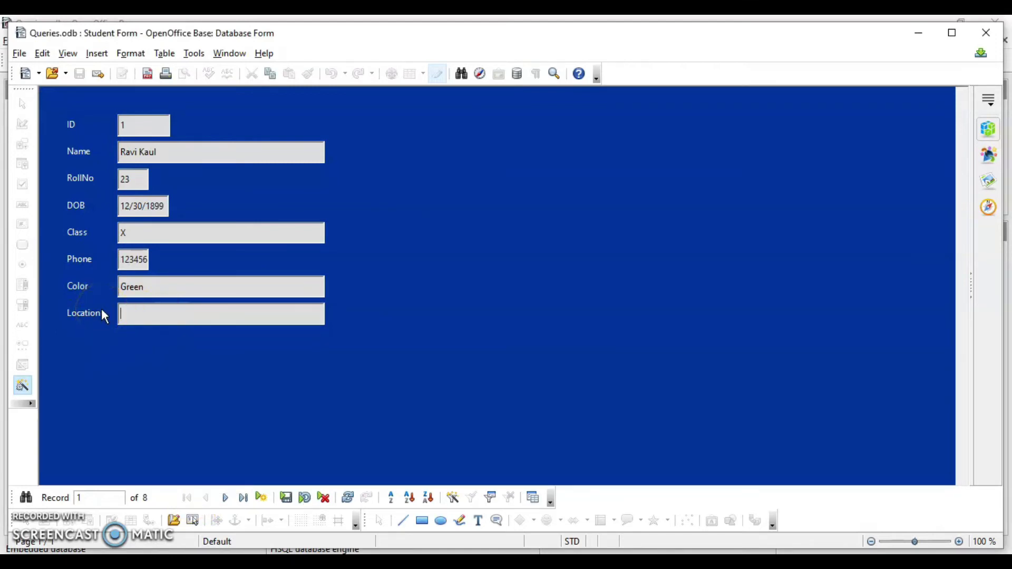
text(Mumbai)
click(288, 498)
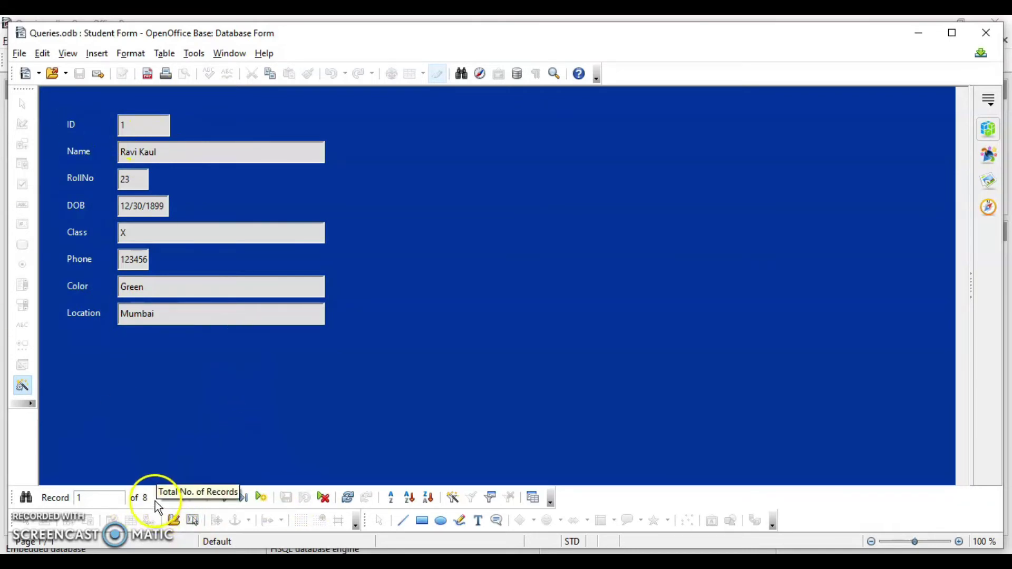
click(244, 498)
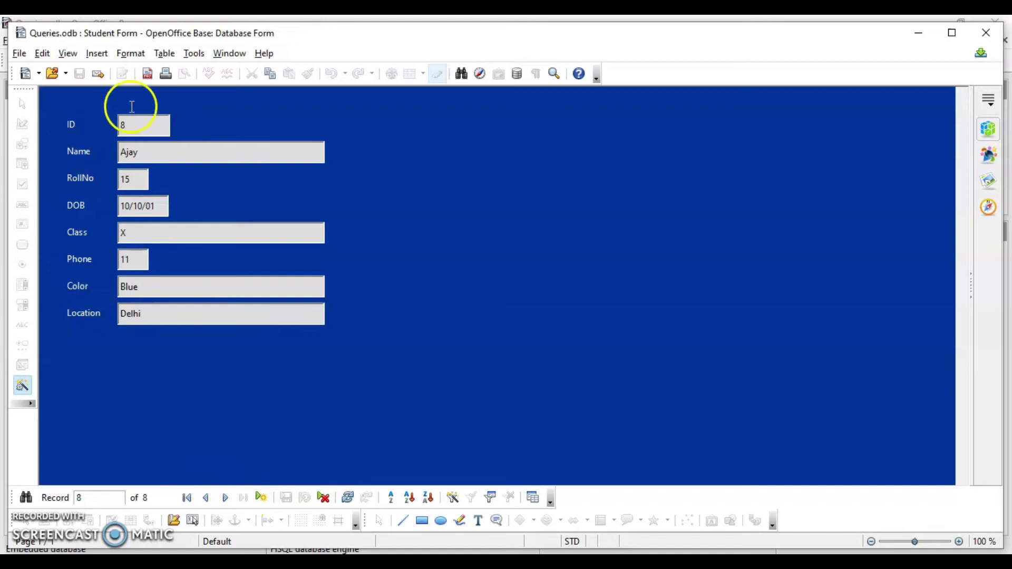
- Delete student record 8 and confirm the deletion
click(323, 498)
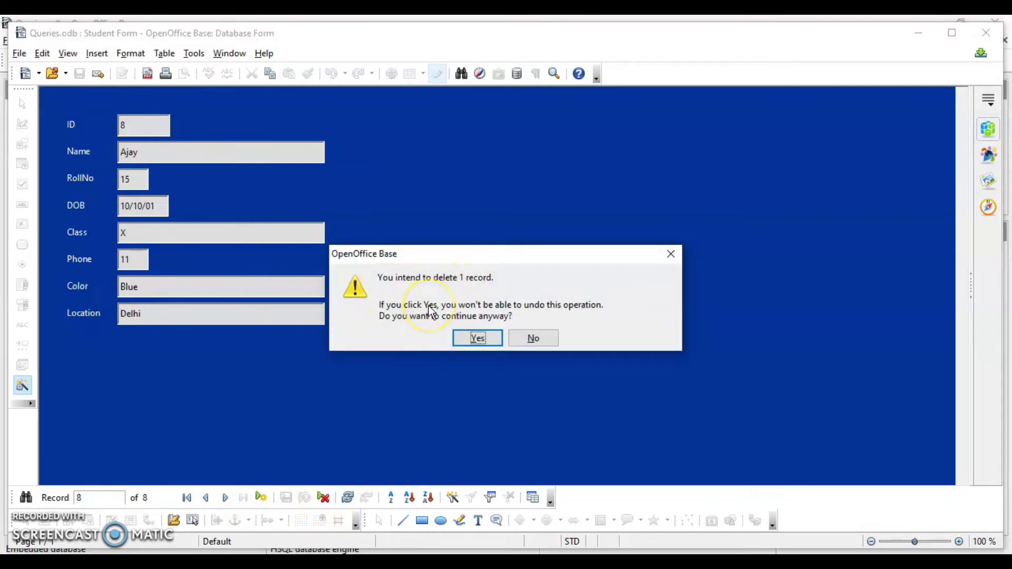
click(478, 341)
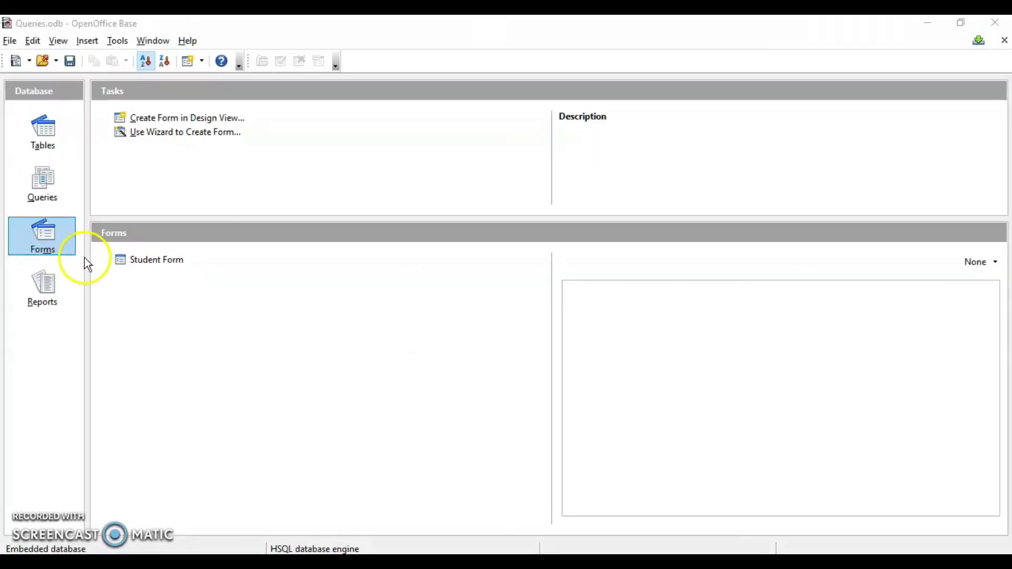
- Launch the Report Wizard from Reports and select 'Table: Sdetails' as its source
click(54, 285)
click(169, 127)
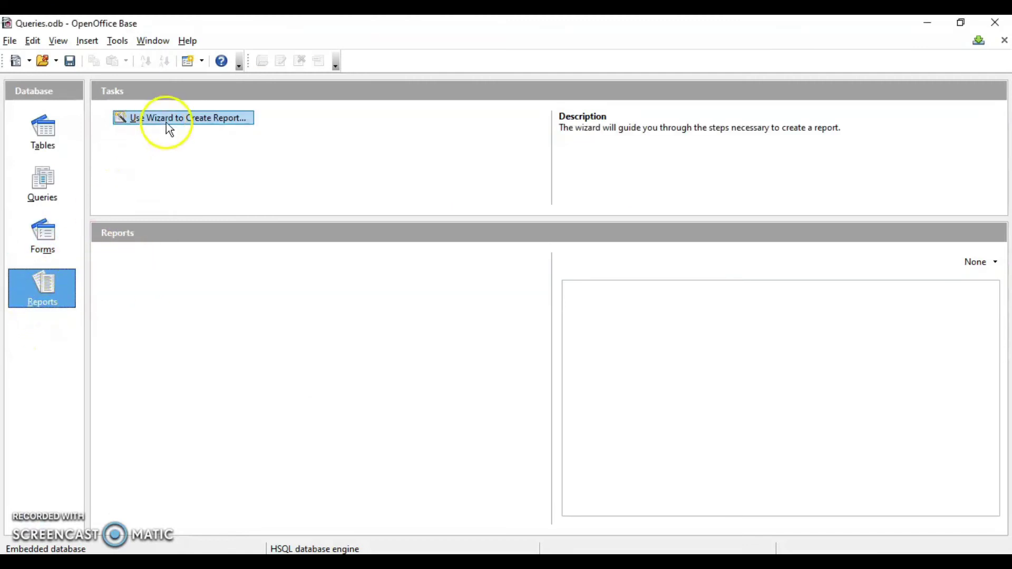
click(187, 118)
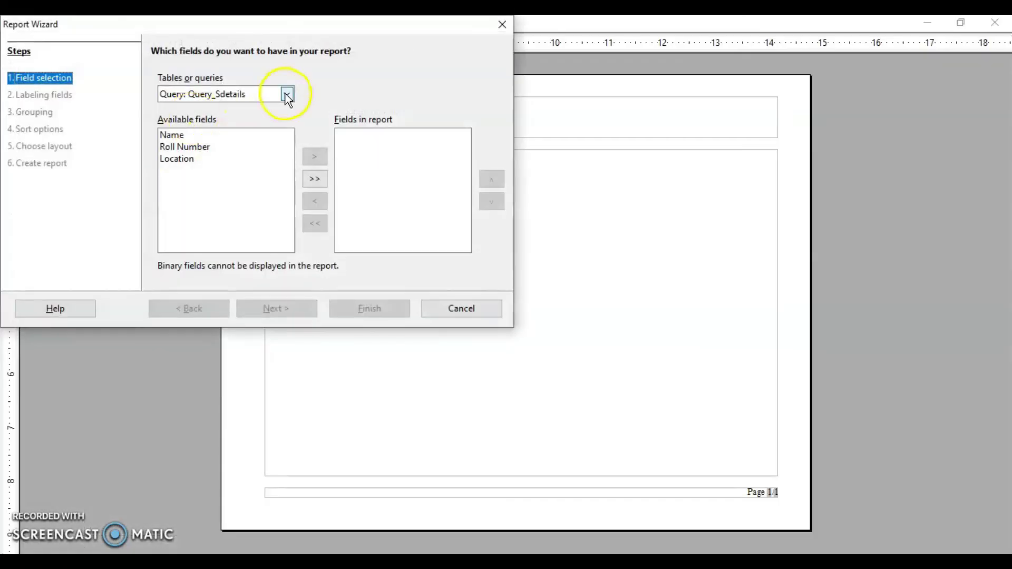
click(286, 93)
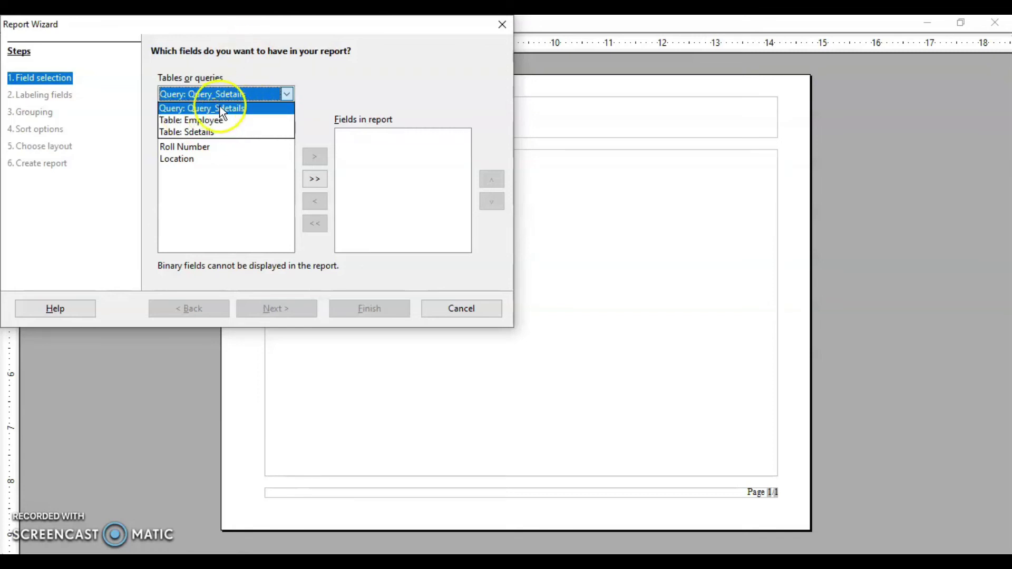
click(210, 133)
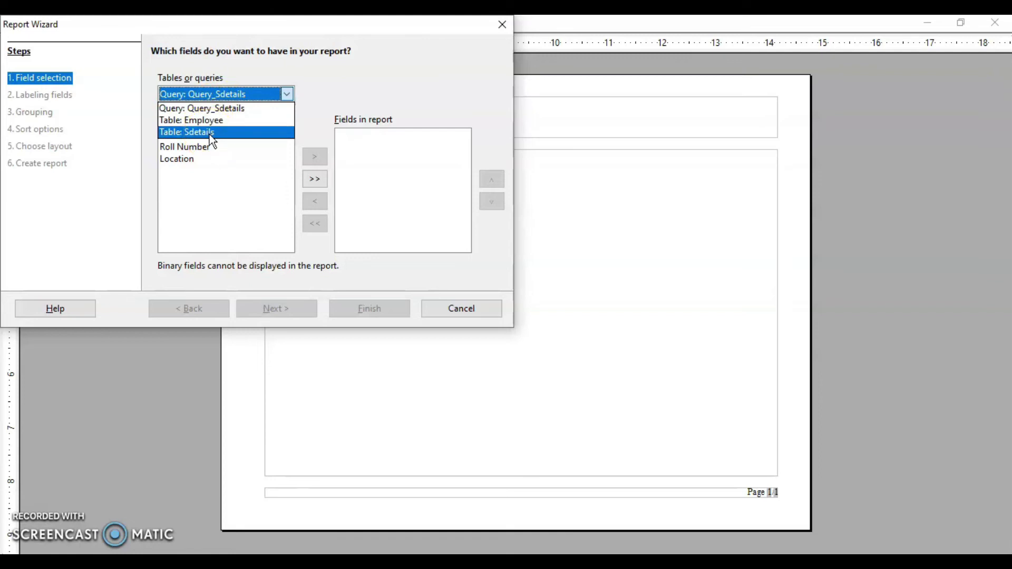
click(210, 132)
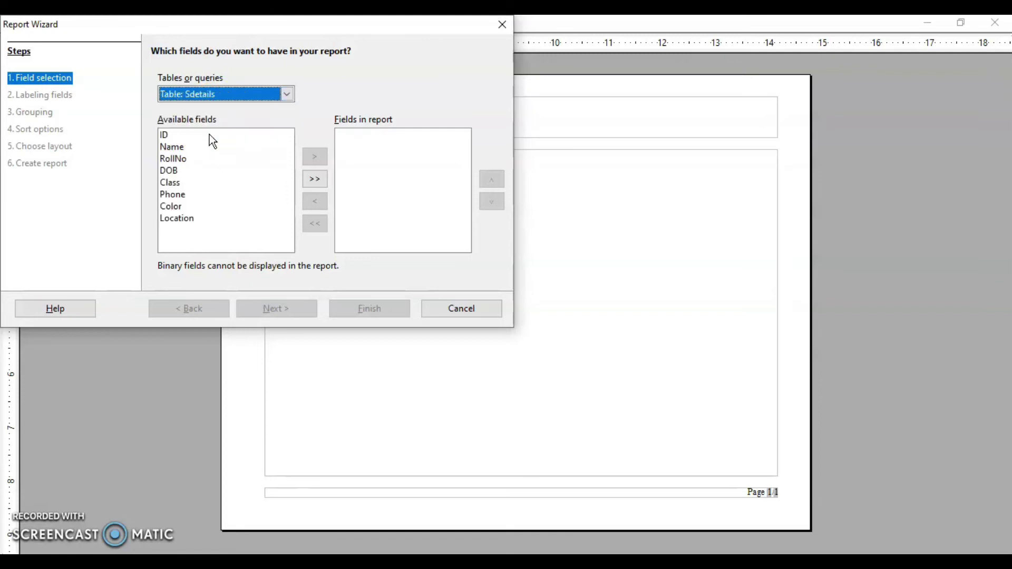
- Add all Sdetails fields, relabelling RollNo as 'Roll Number' and DOB as 'Date of Birth'
click(315, 180)
click(276, 309)
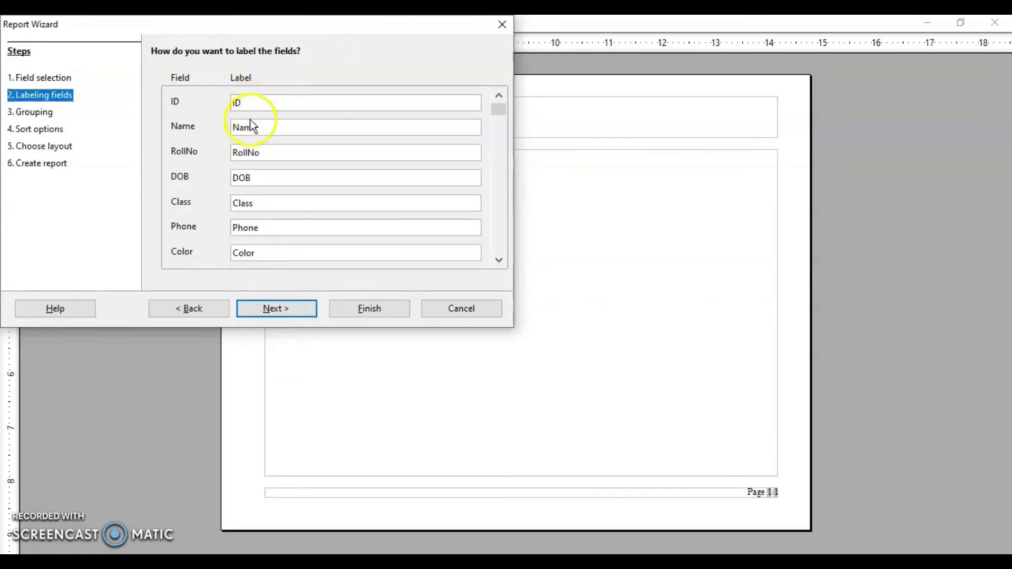
drag(263, 153, 226, 153)
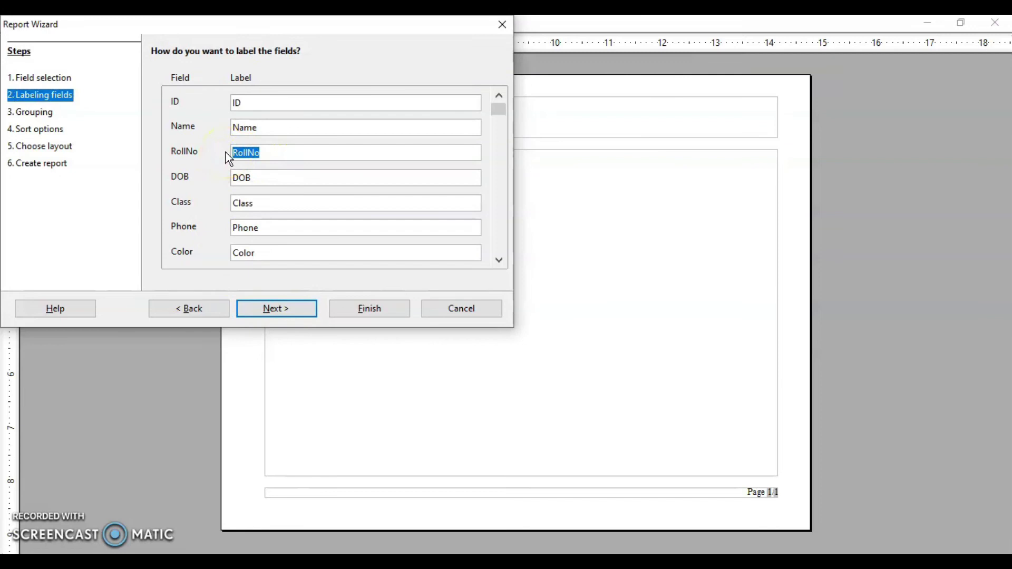
text(Roll Number)
key(Tab)
text(Date iof birth)
click(286, 310)
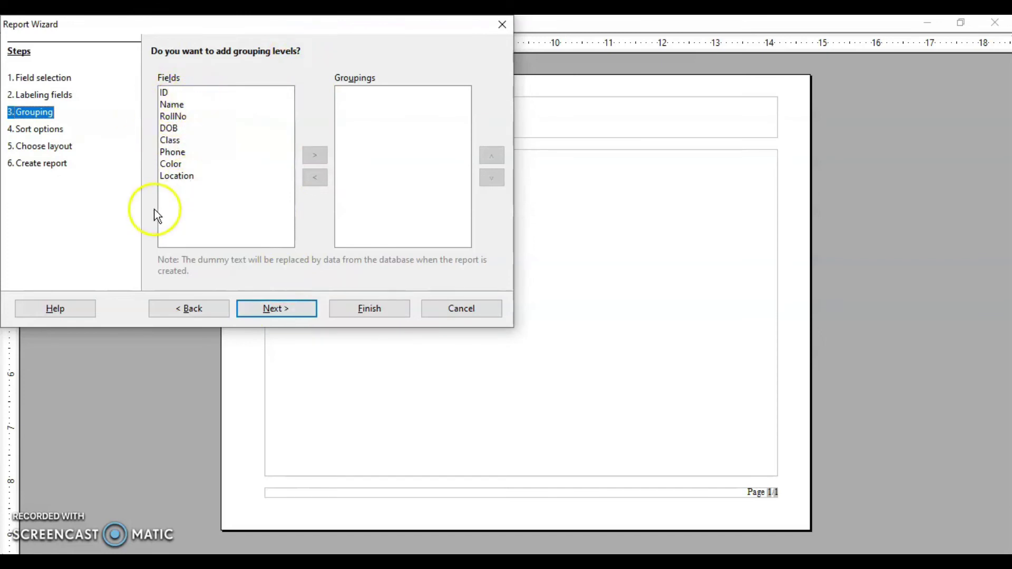
- Skip grouping and sort the report by RollNo
click(271, 306)
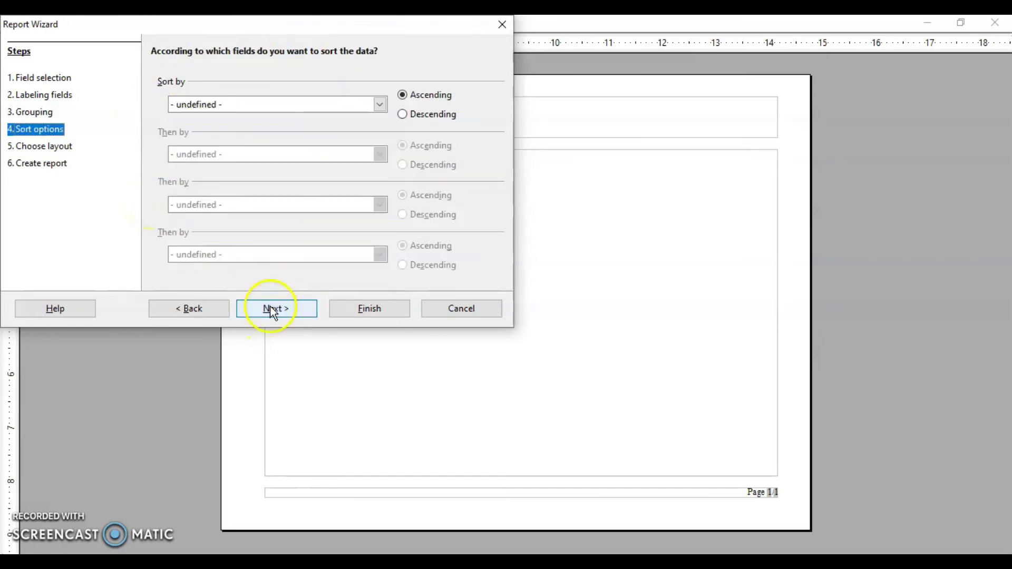
click(375, 100)
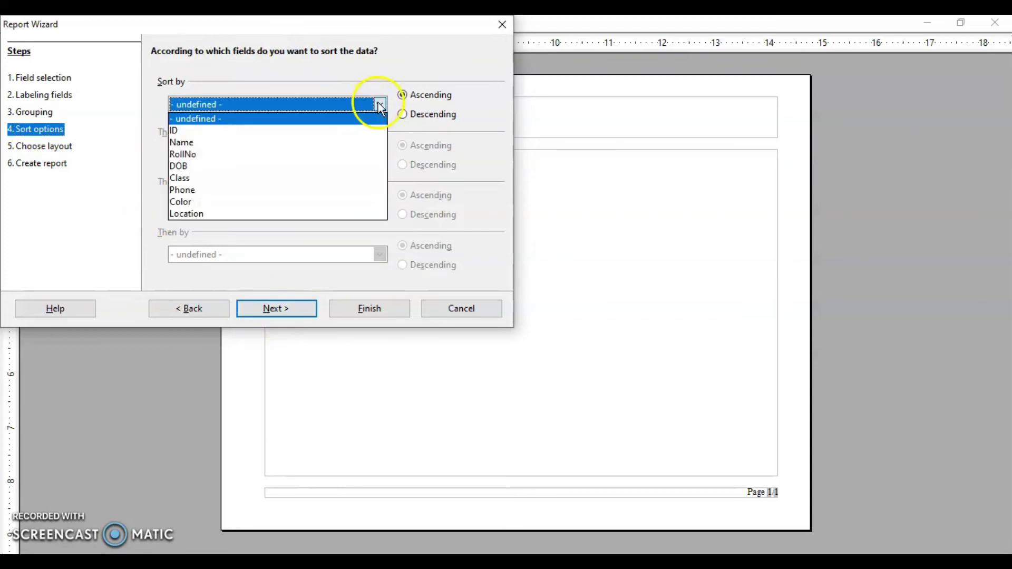
click(221, 129)
click(288, 310)
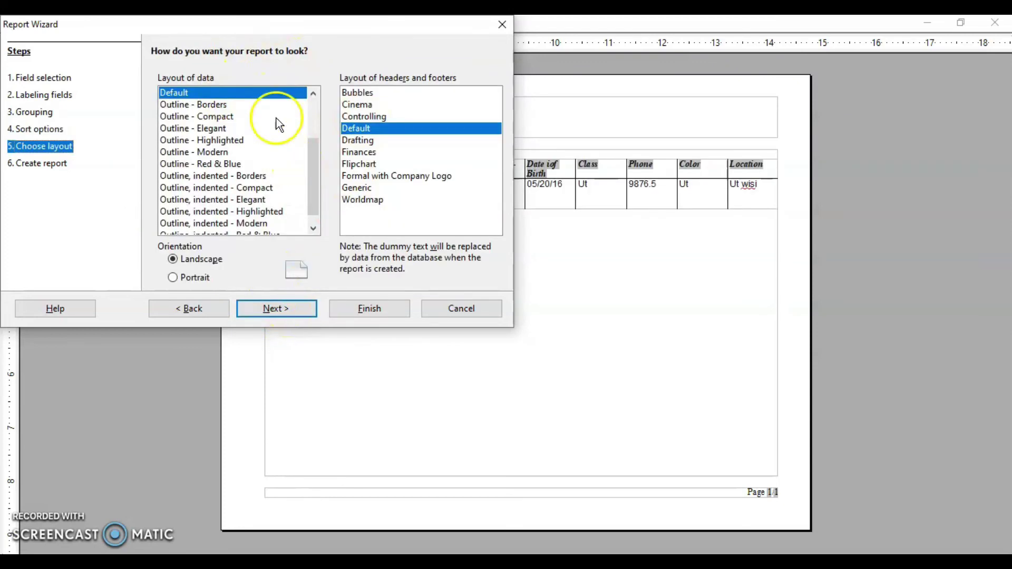
- Preview several Outline layouts, then apply the Outline - Red & Blue data layout
drag(193, 17, 483, 220)
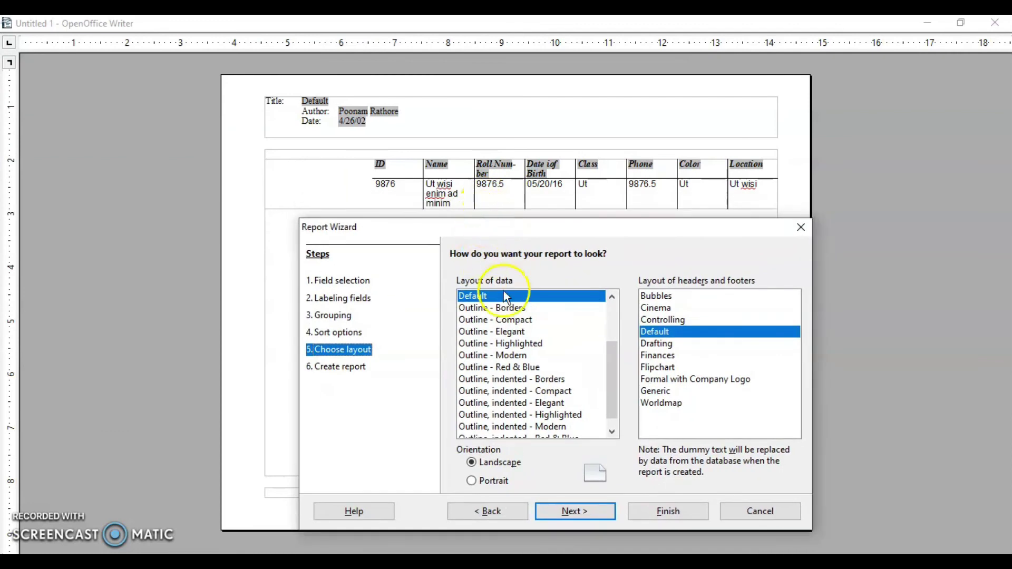
click(514, 332)
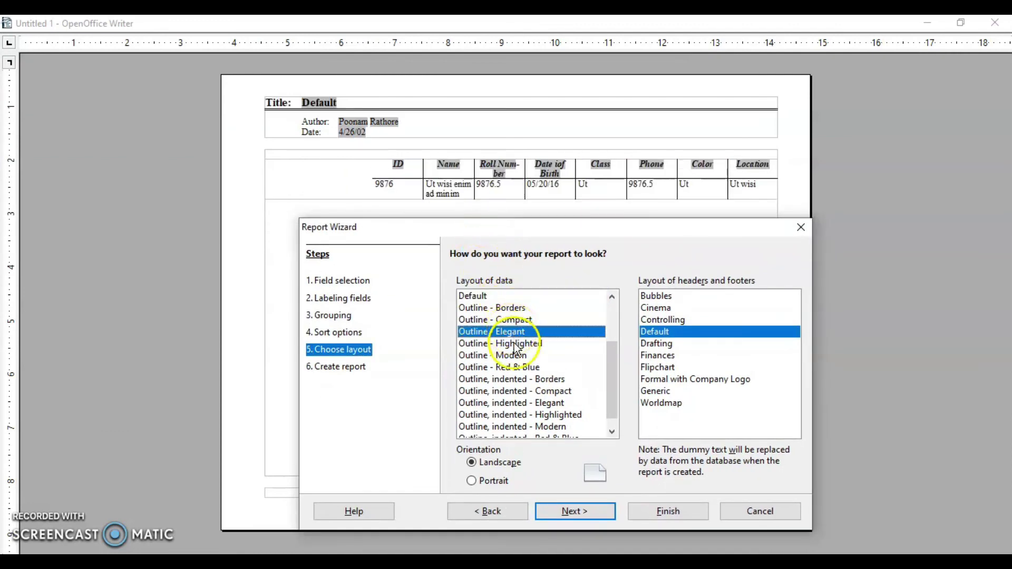
click(507, 379)
click(505, 392)
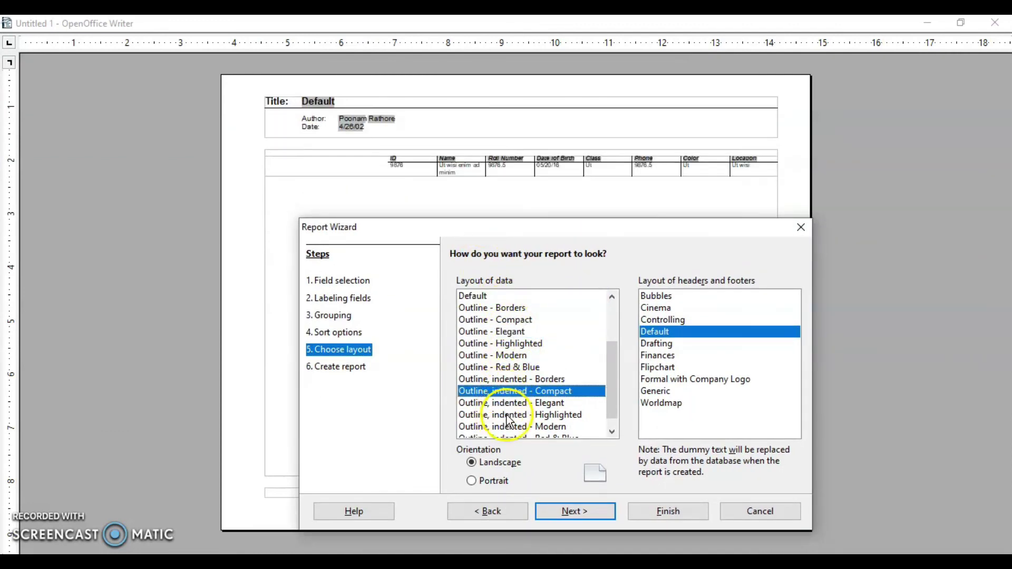
click(512, 404)
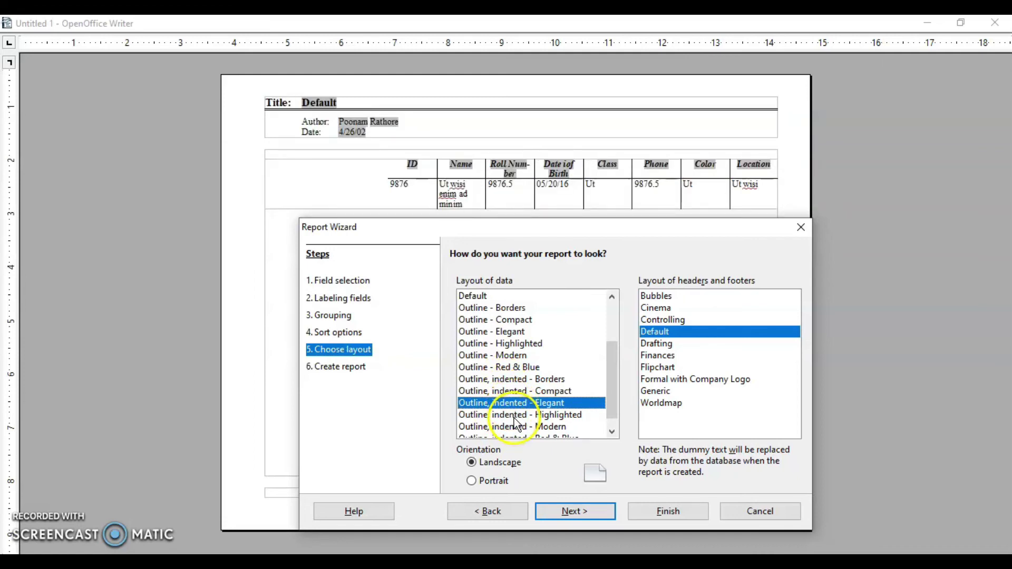
click(505, 368)
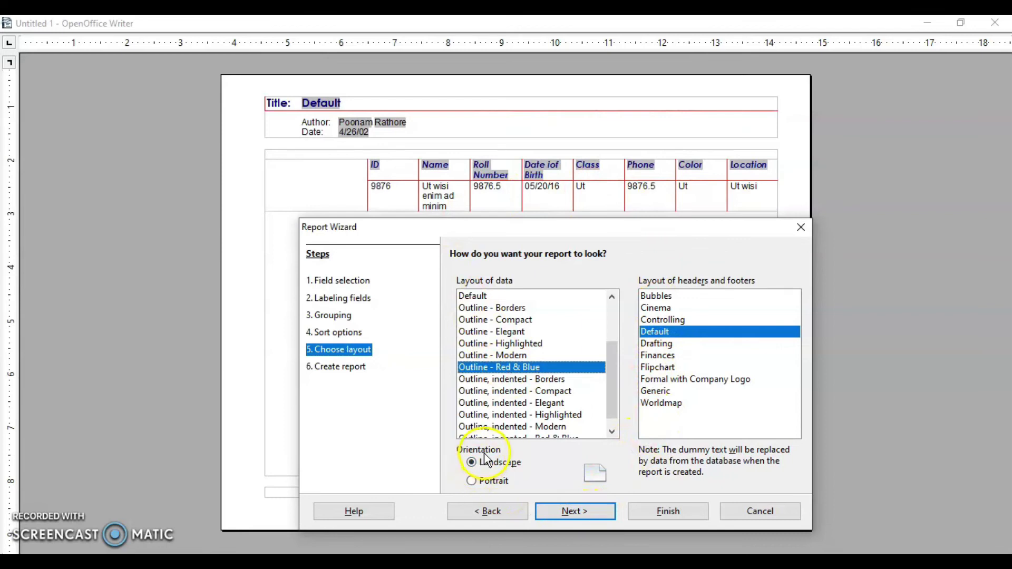
- Title the report 'Student Report' and finish it as a dynamic report created immediately
click(582, 511)
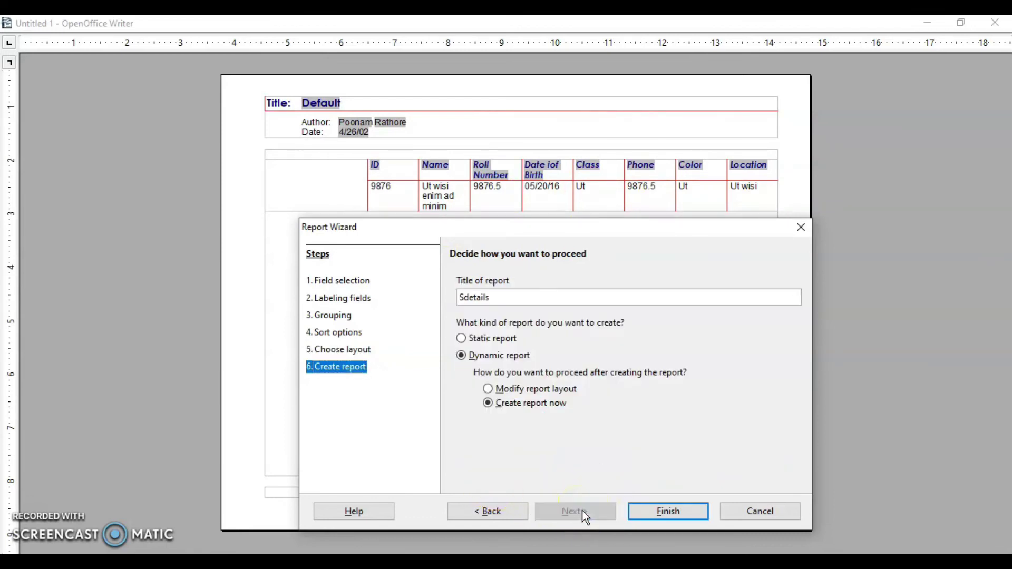
drag(501, 298, 409, 306)
text(Student Report)
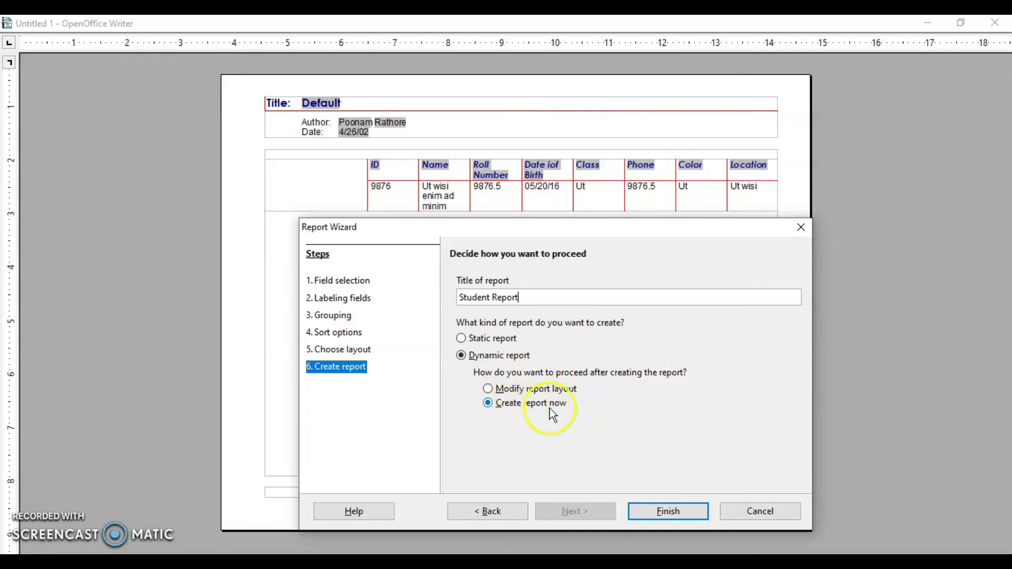
click(667, 512)
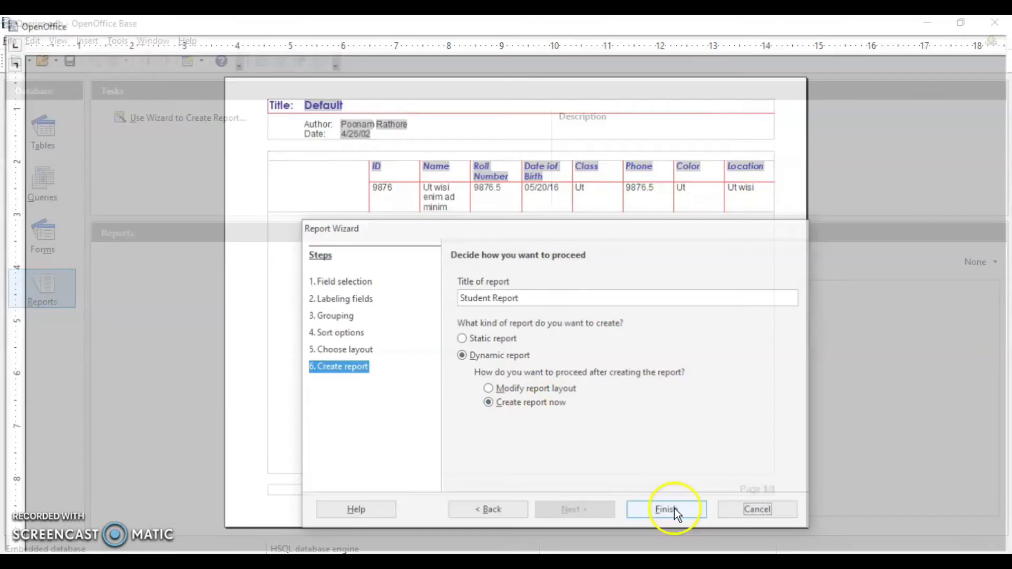
- View the generated Student Report listing seven students sorted by Roll Number
click(908, 437)
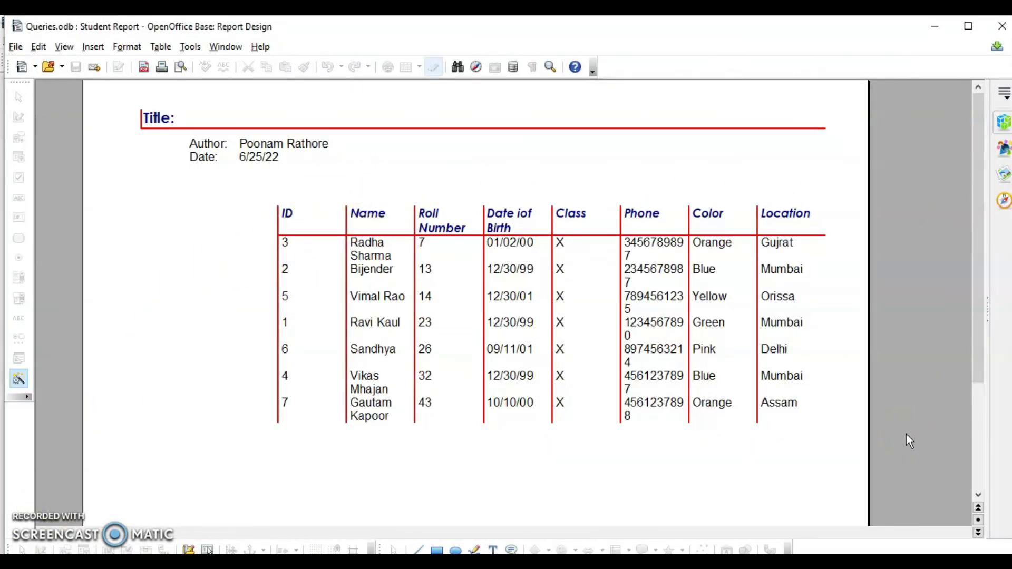